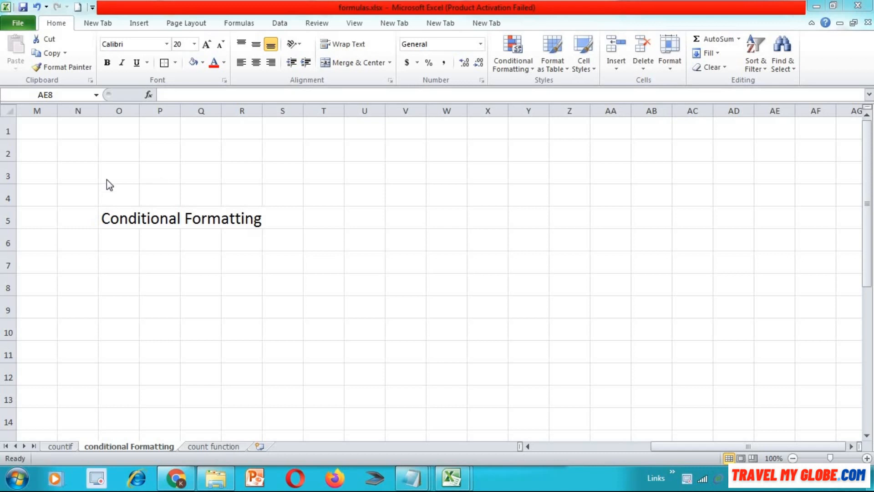
- Examine the first teacher table on the conditional Formatting sheet, checking the Type and Salary columns and the highlighted cells
key(Left)
key(Left)
key(Left)
key(Left)
key(Left)
key(Left)
key(Left)
key(Left)
key(Left)
key(Left)
key(Left)
key(Left)
key(Left)
key(Left)
key(Left)
key(Left)
key(Left)
key(Left)
key(Left)
key(Left)
key(Left)
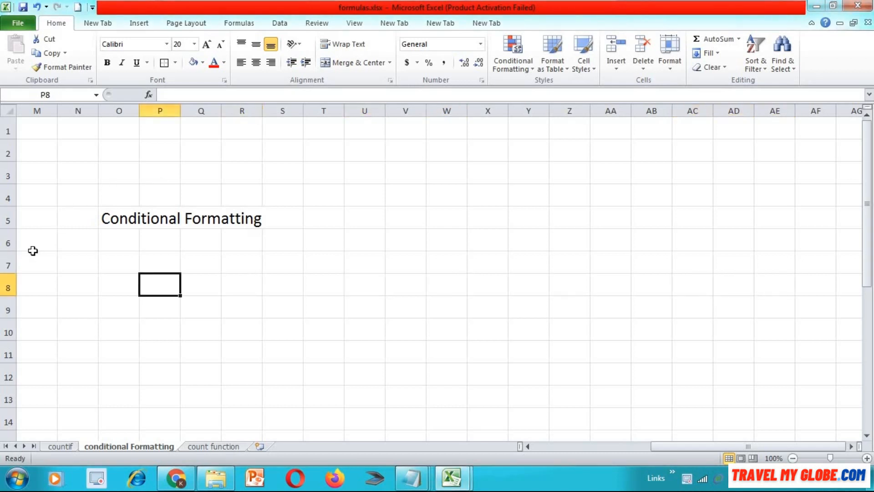
key(Up)
key(Up)
key(Up)
key(Up)
key(Up)
key(Up)
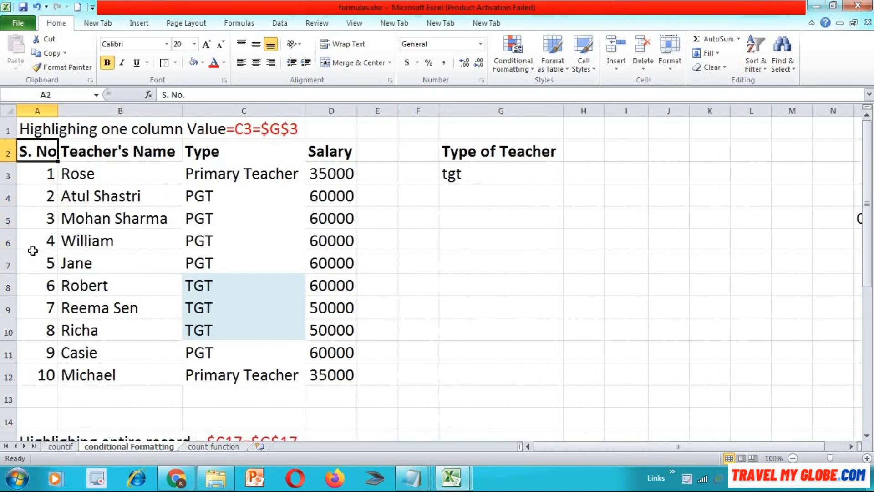
key(Right)
key(Right)
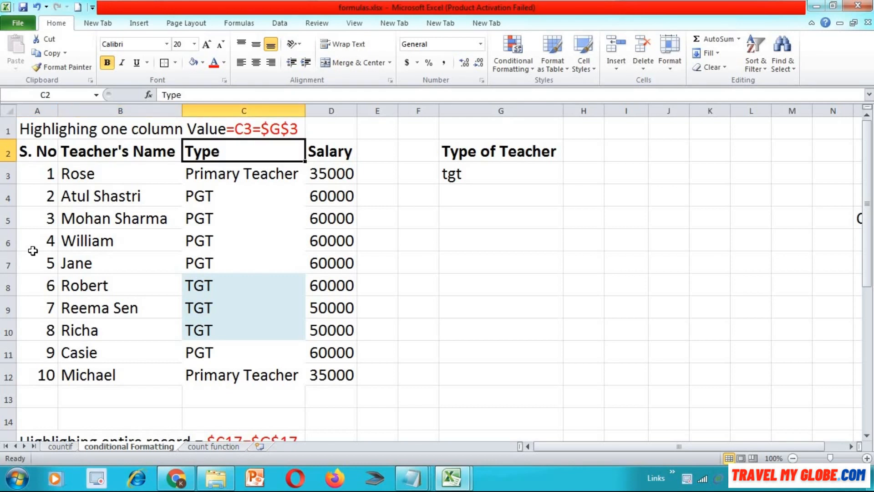
key(Down)
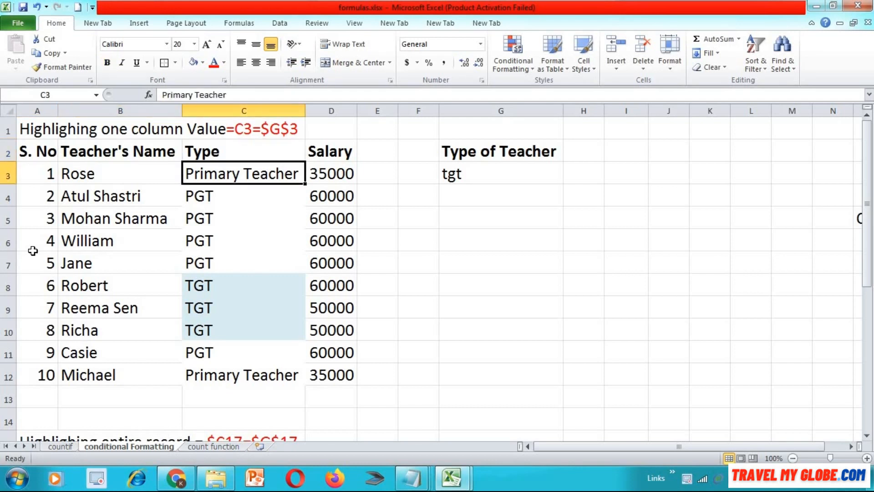
key(Down)
key(Down)
key(Down)
key(Down)
key(Down)
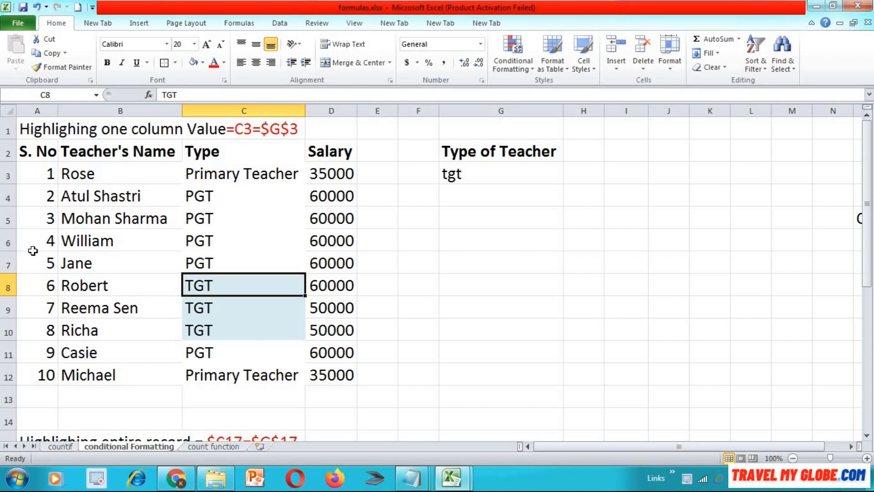
key(Up)
key(Up)
key(Up)
key(Up)
key(Up)
key(Up)
key(Right)
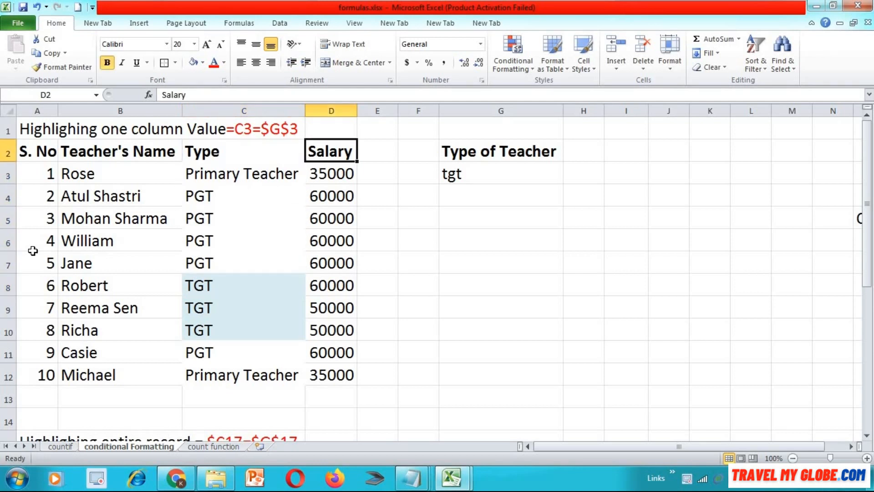
key(Down)
key(Left)
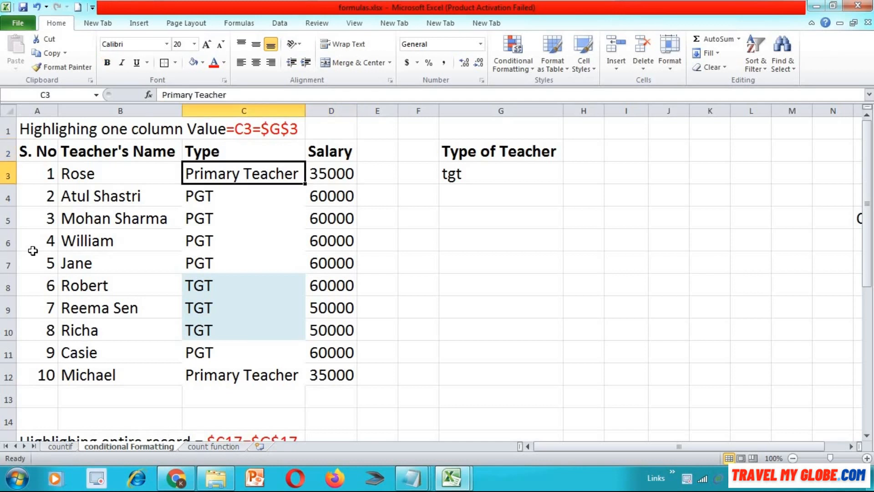
key(Down)
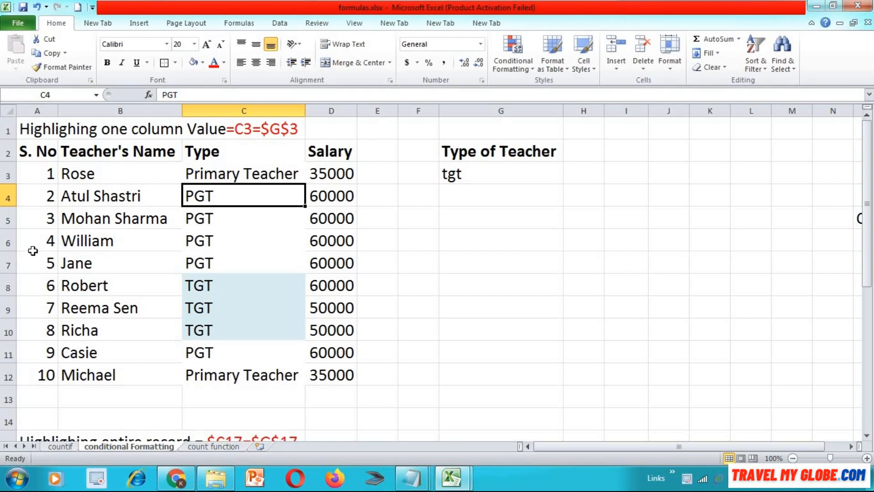
- Change the Type of Teacher criterion in cell G3 to "Primary Teacher"
key(Up)
key(Right)
key(Right)
key(Right)
key(Right)
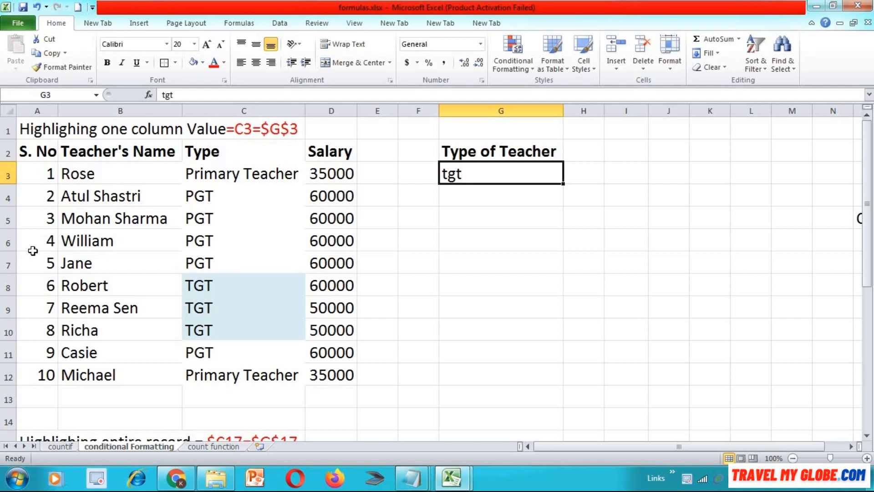
key(BackSpace)
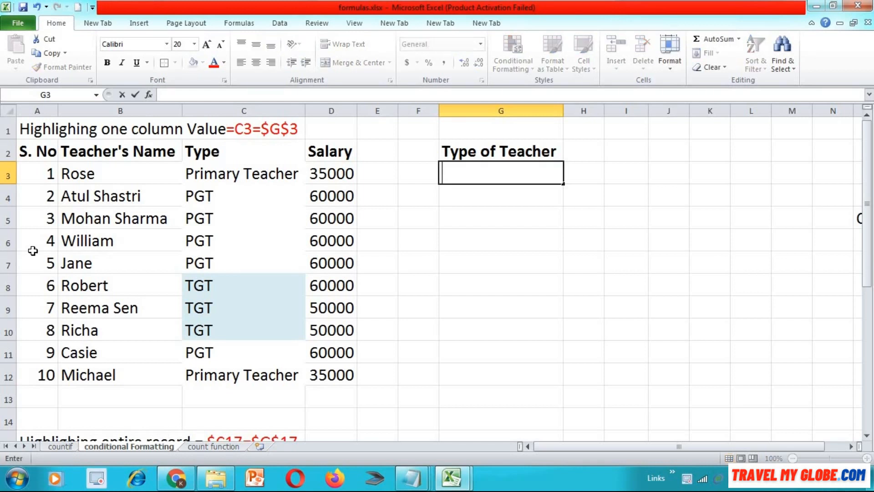
text(Primary Teacher)
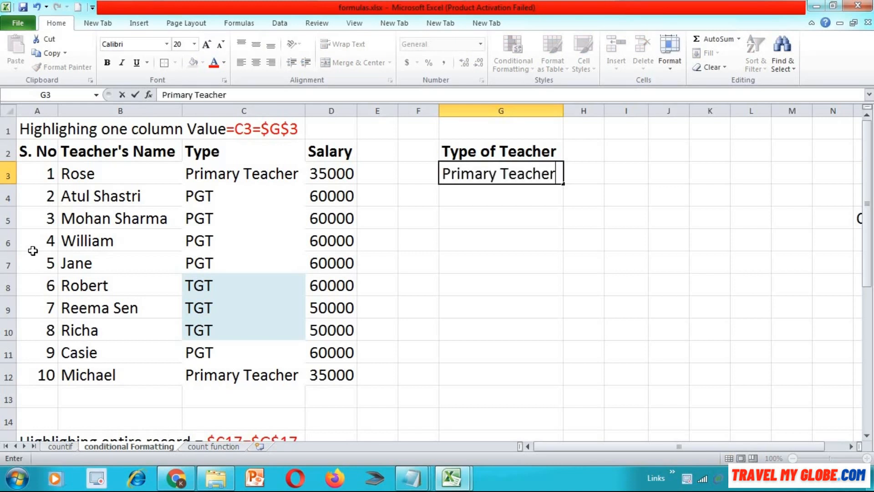
key(Left)
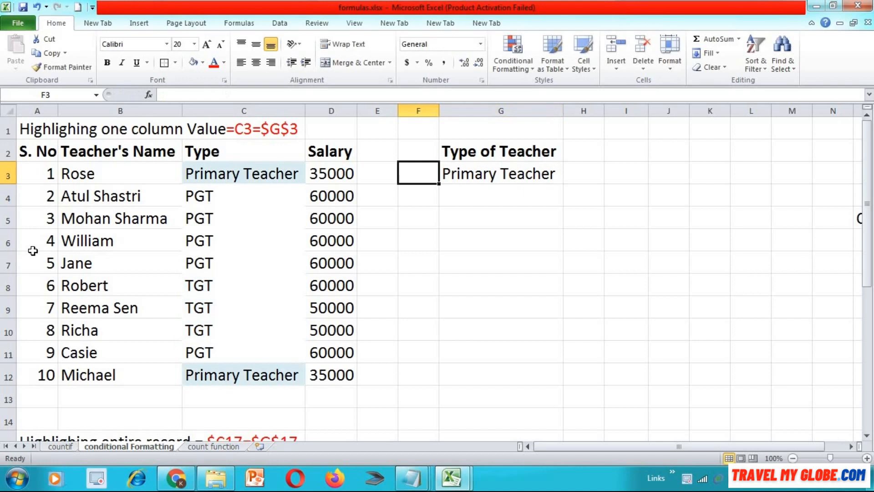
- Start a new conditional formatting rule for C3:C12 that uses a formula to determine which cells to format
click(228, 178)
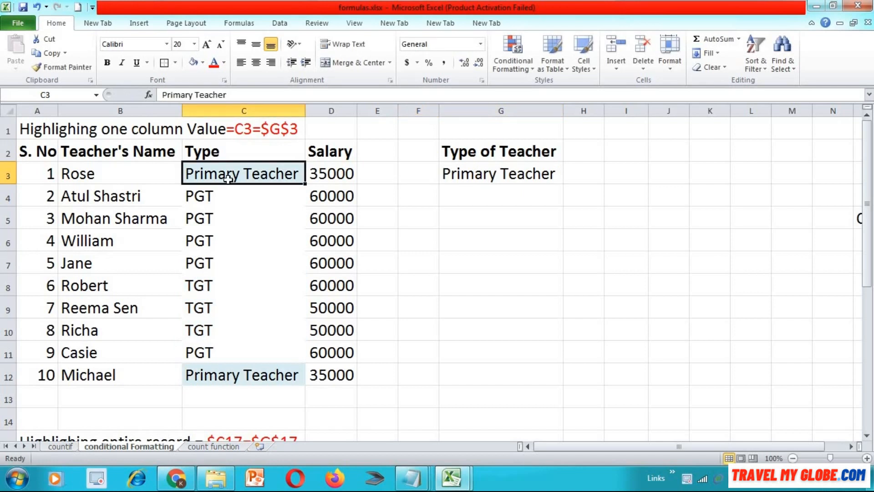
key(shift+Down)
key(shift+Down)
key(shift+Down)
key(shift+Down)
key(shift+Down)
key(shift+Down)
key(shift+Down)
key(shift+Down)
key(shift+Down)
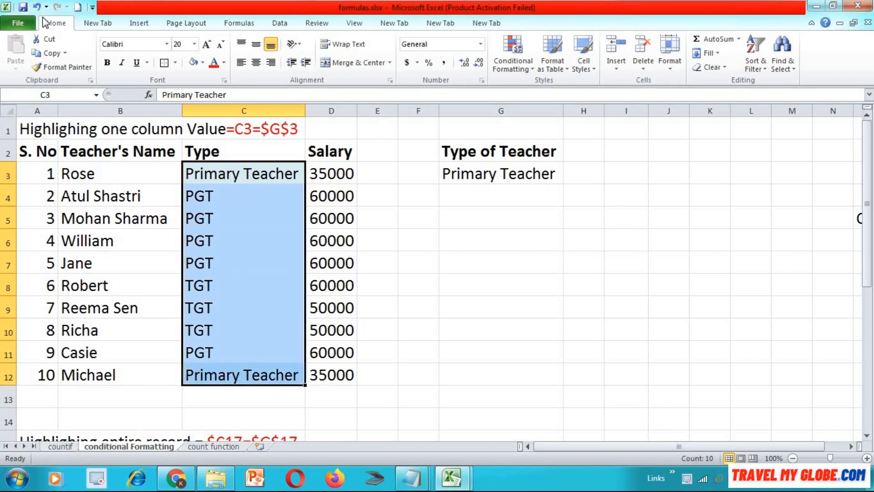
click(521, 59)
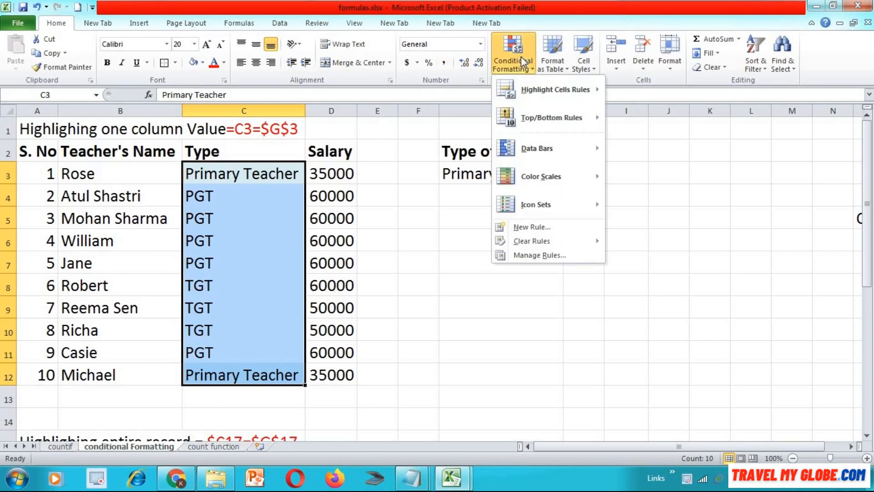
click(542, 232)
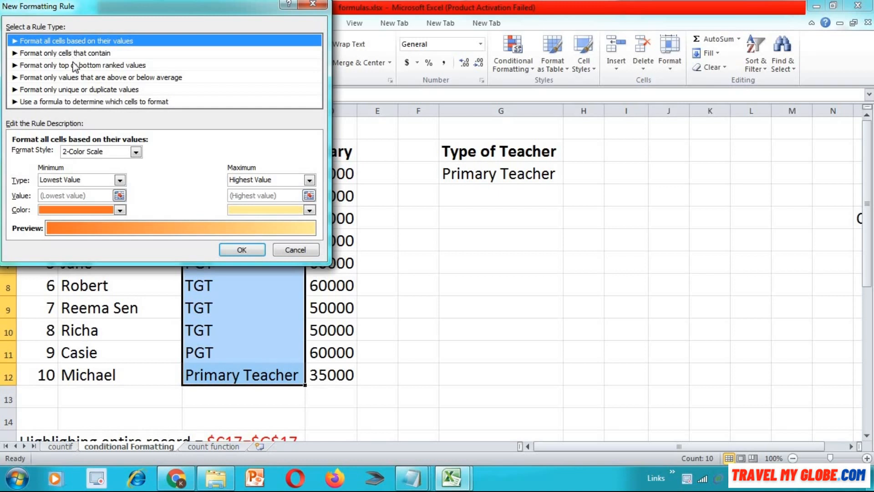
click(78, 104)
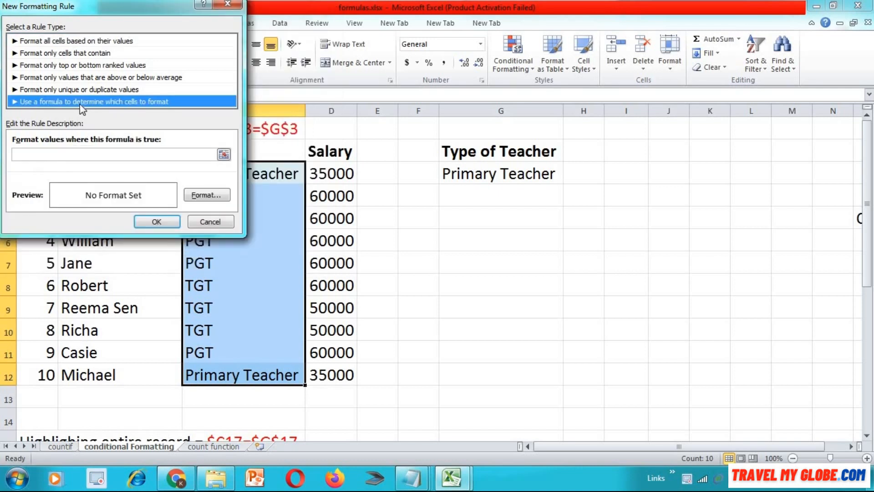
- Enter =$C3=$G$3 as the rule's formula, referencing the first Type cell and the Type of Teacher criterion
click(224, 155)
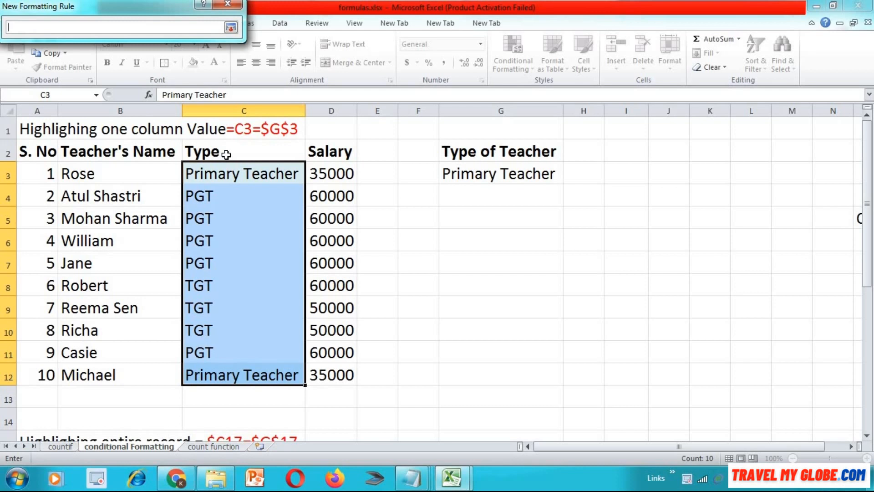
click(228, 172)
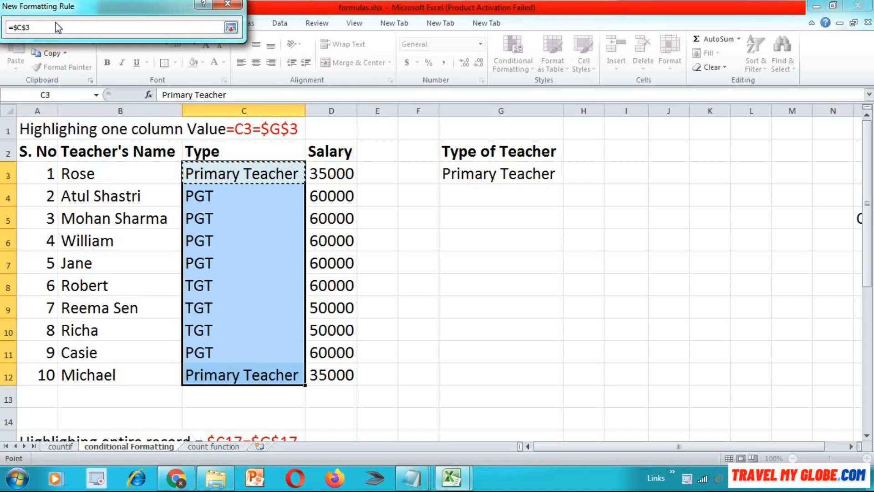
key(F4)
key(F4)
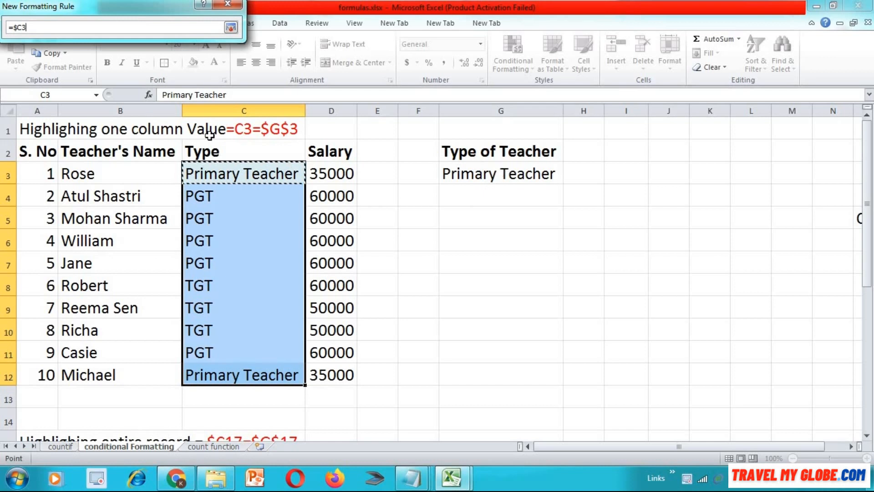
text(=)
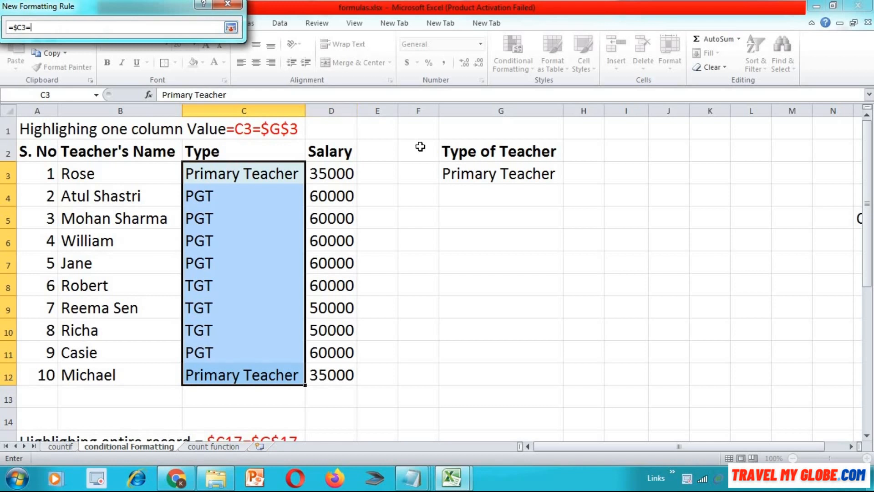
click(512, 175)
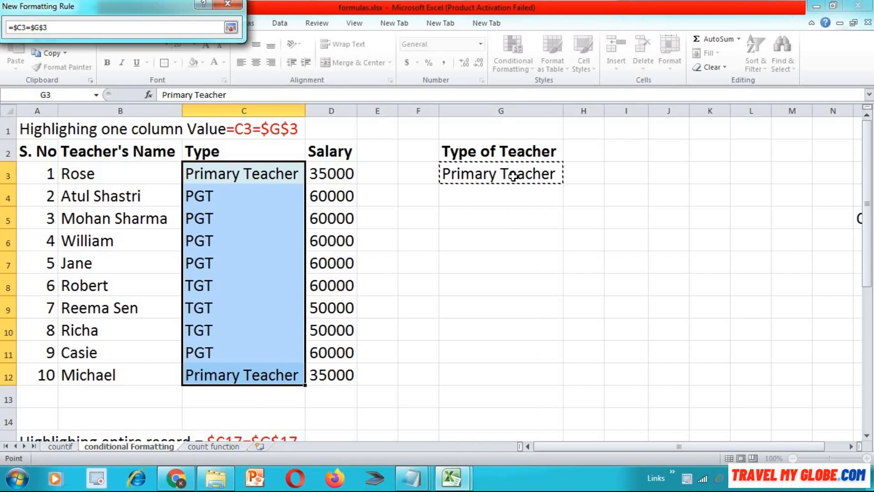
click(231, 27)
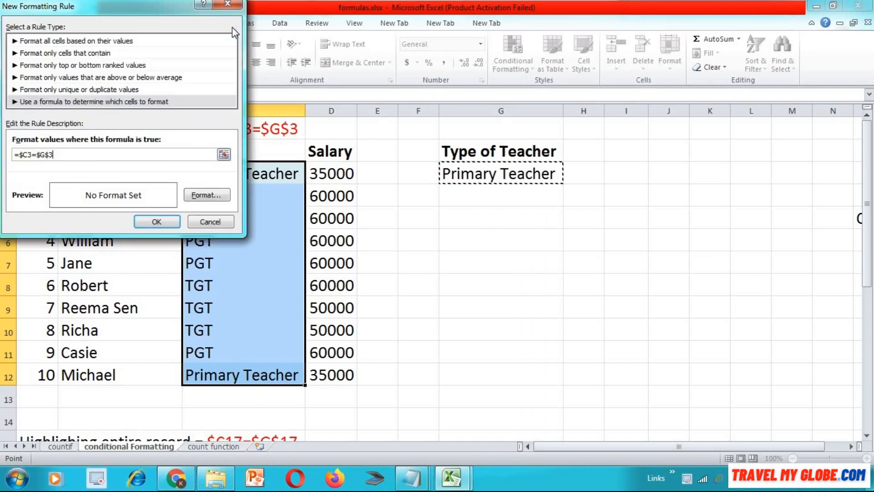
- Give the rule a light red background fill and apply it to the Type column
click(204, 196)
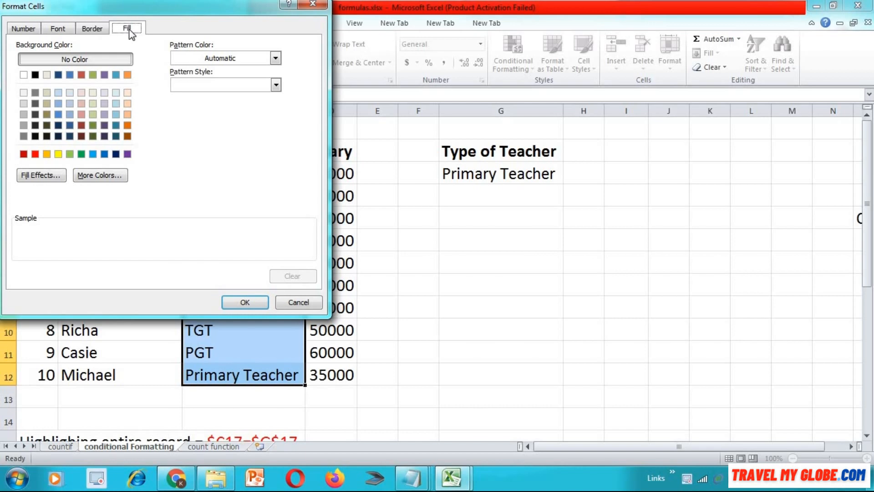
click(81, 102)
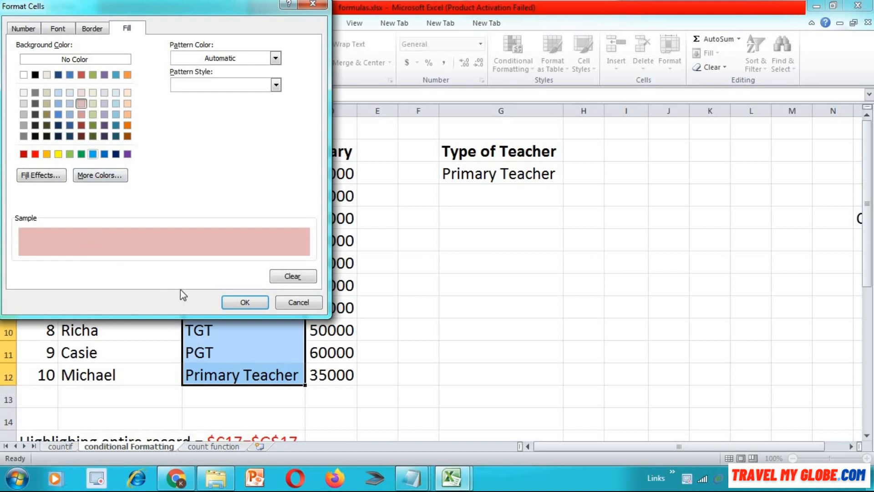
click(234, 301)
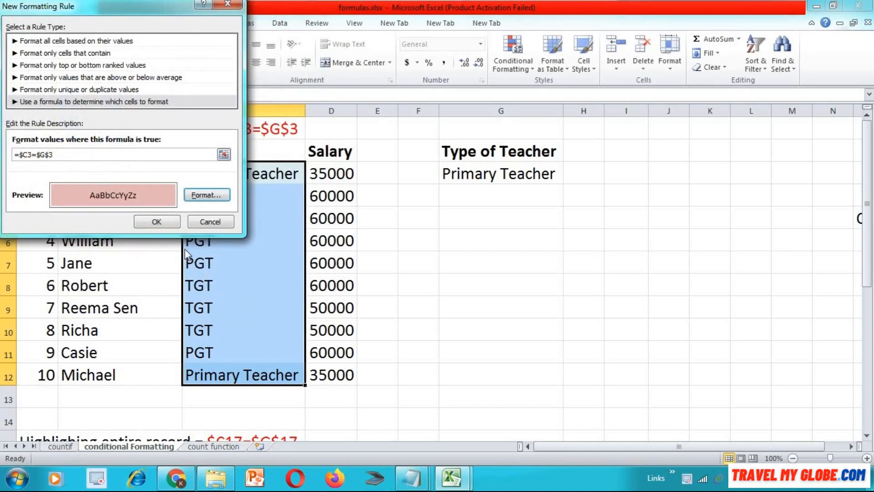
click(168, 220)
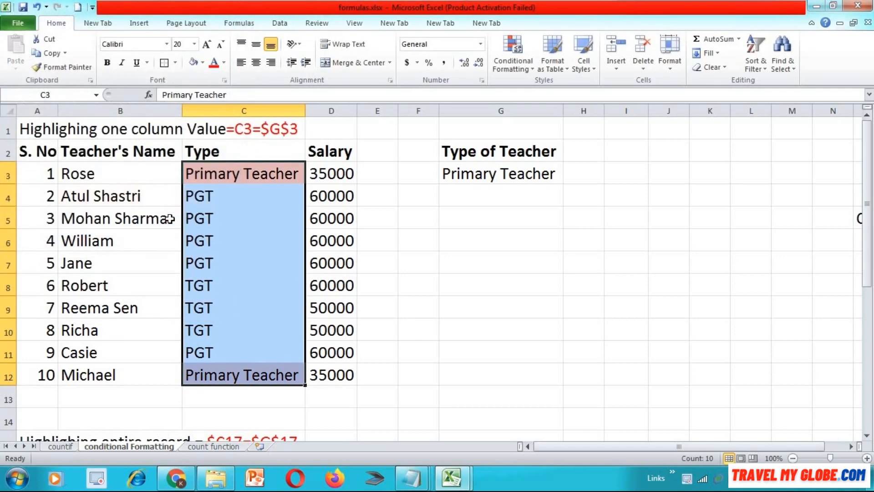
- Set the Type of Teacher criterion in cell G3 to "PGT"
click(468, 176)
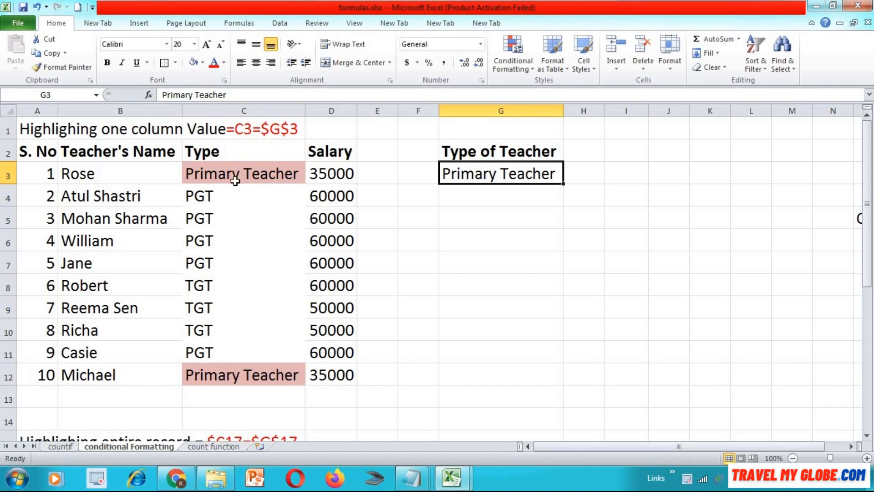
click(252, 128)
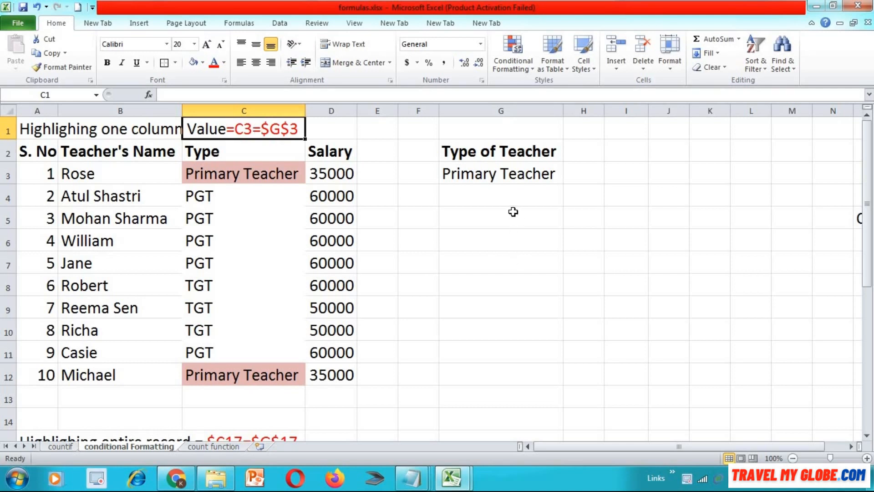
click(512, 173)
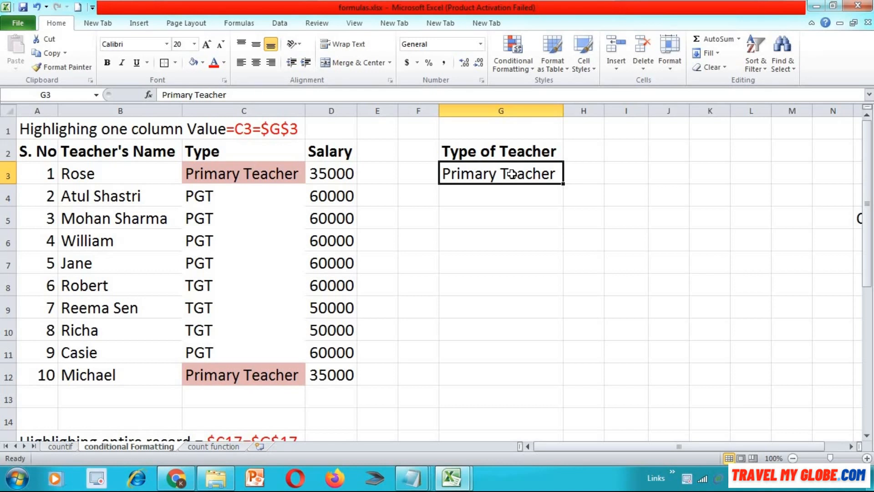
text(PGT)
key(Return)
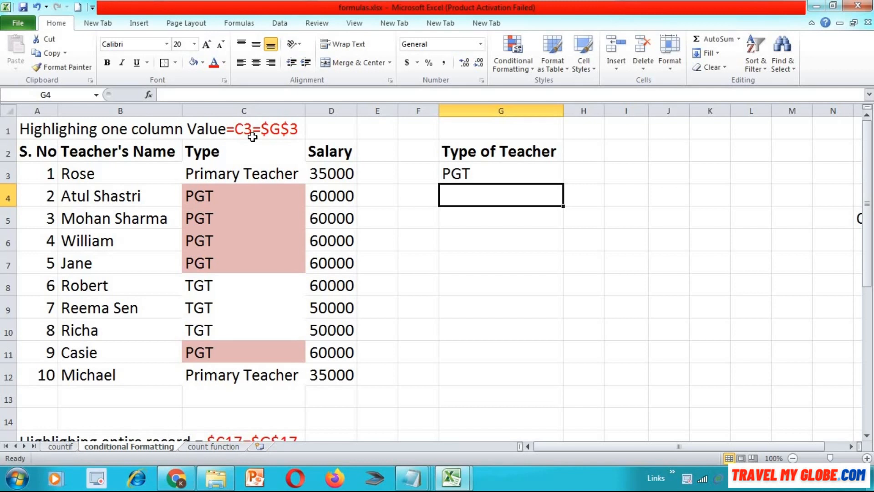
- Examine the highlighted cells in the first table's Type column and the entire-record highlighting in the second table starting at row 15
click(257, 190)
key(Down)
key(Down)
key(Down)
key(Down)
key(Down)
key(Down)
key(Down)
key(Down)
key(Down)
key(Down)
key(Down)
key(Down)
key(Down)
key(Down)
key(Down)
key(Down)
key(Down)
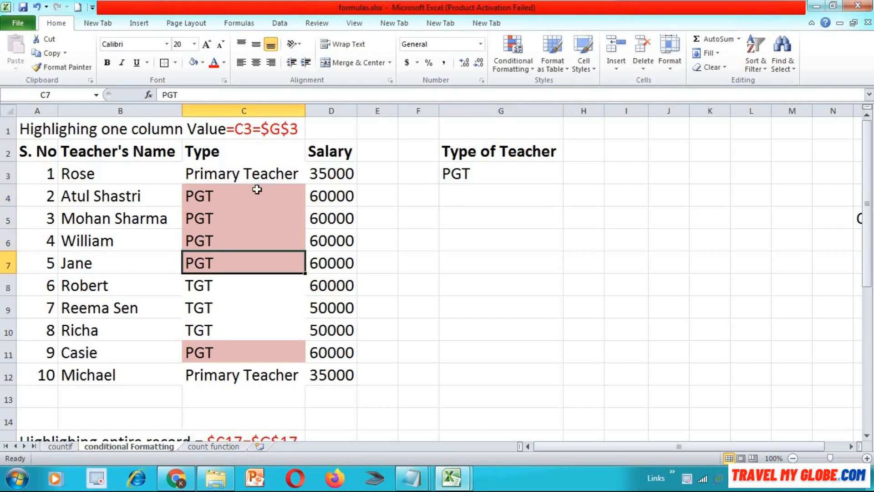
key(Down)
key(Down)
key(Down)
key(Down)
key(Down)
key(Down)
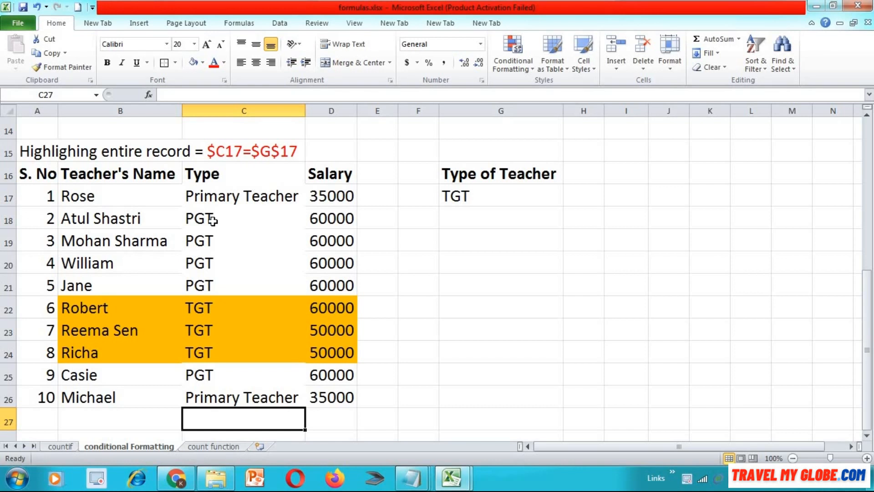
click(90, 196)
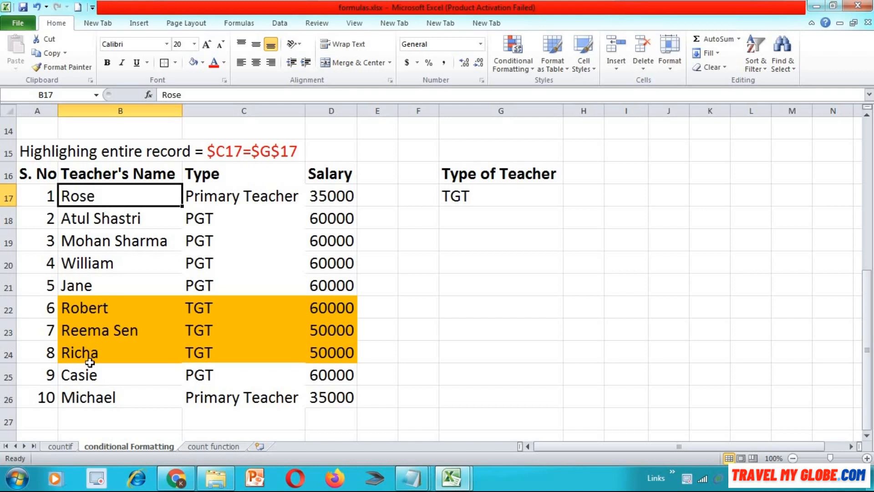
click(476, 172)
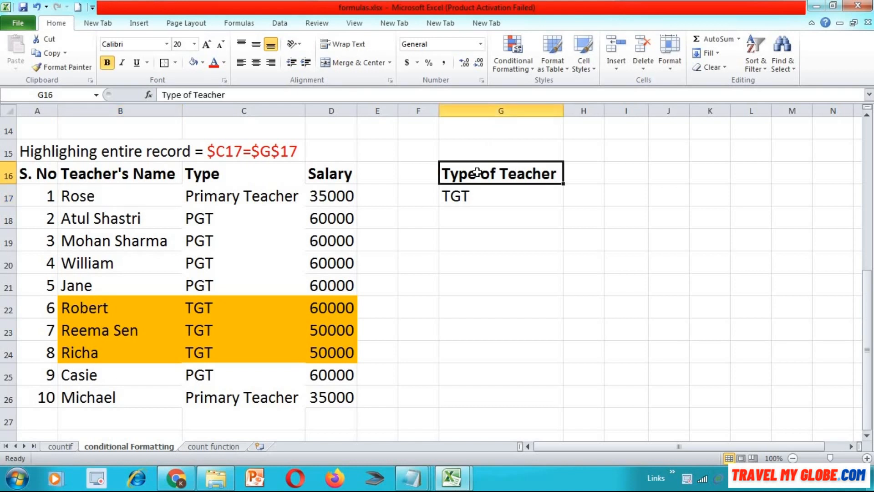
- Delete the Type of Teacher heading and its criterion value beside the second table, in cells G16:G17
key(shift+Down)
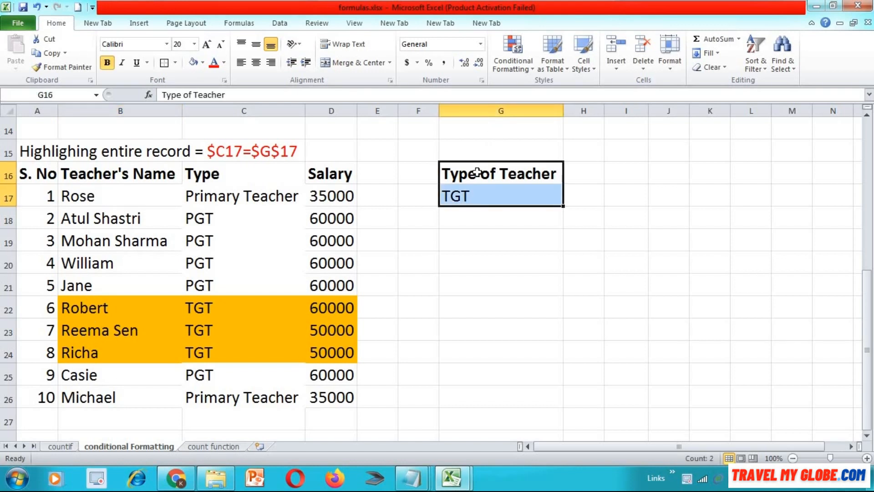
key(Delete)
key(Up)
key(Right)
key(Left)
key(Right)
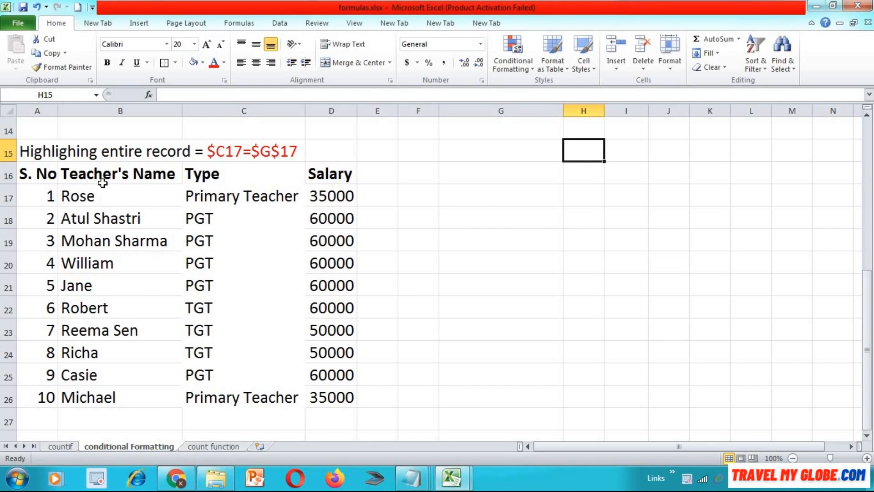
click(208, 175)
click(332, 178)
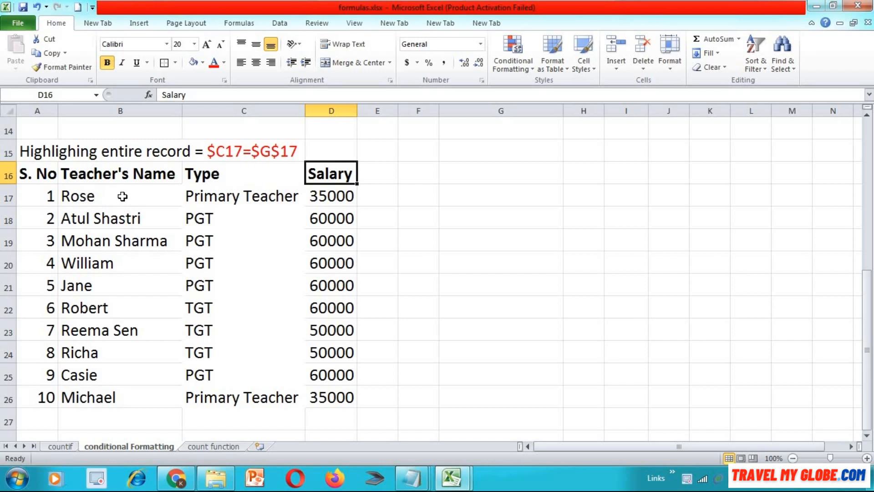
- Enter the heading "Type of teacher" in cell G15
click(461, 145)
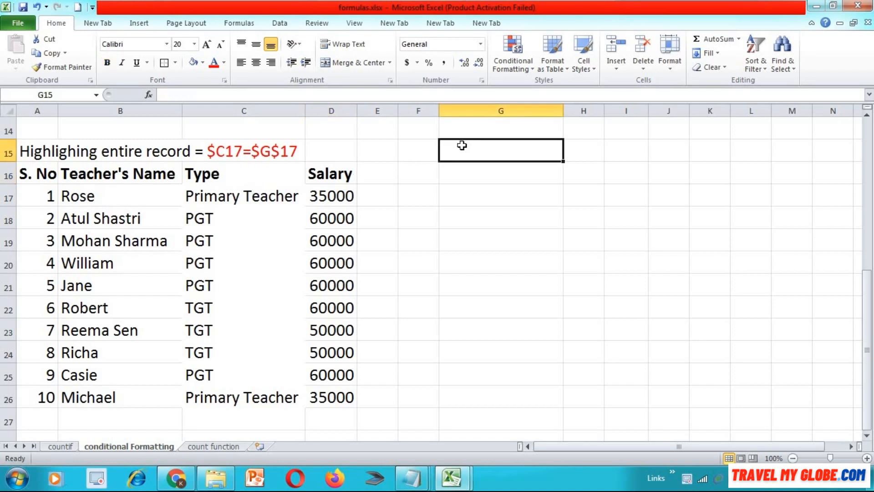
text(Typpe)
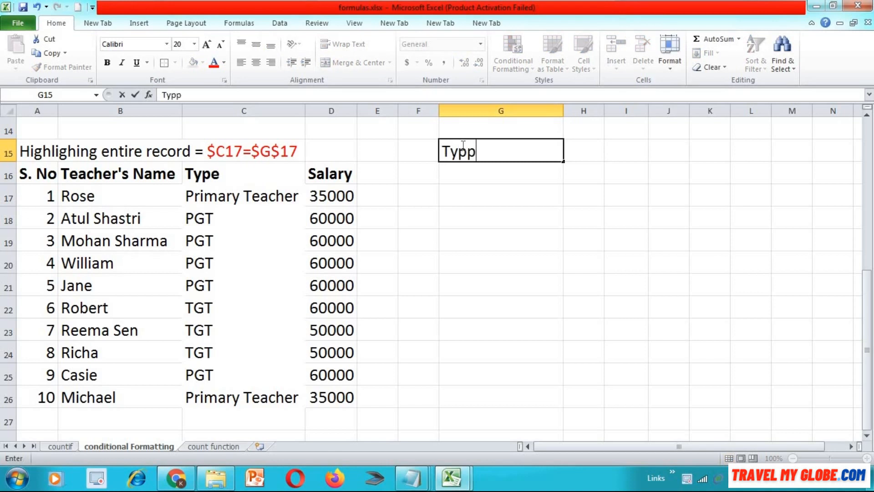
key(BackSpace)
key(BackSpace)
text(eo)
key(BackSpace)
text(of teacher)
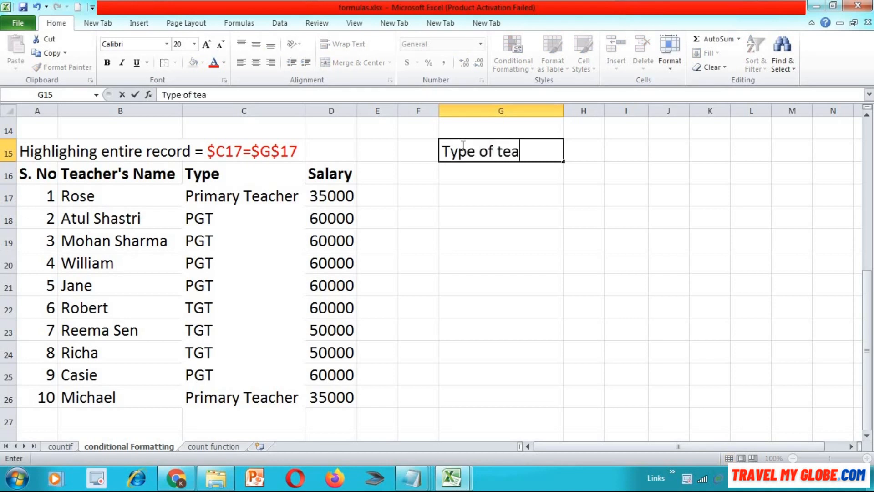
key(Return)
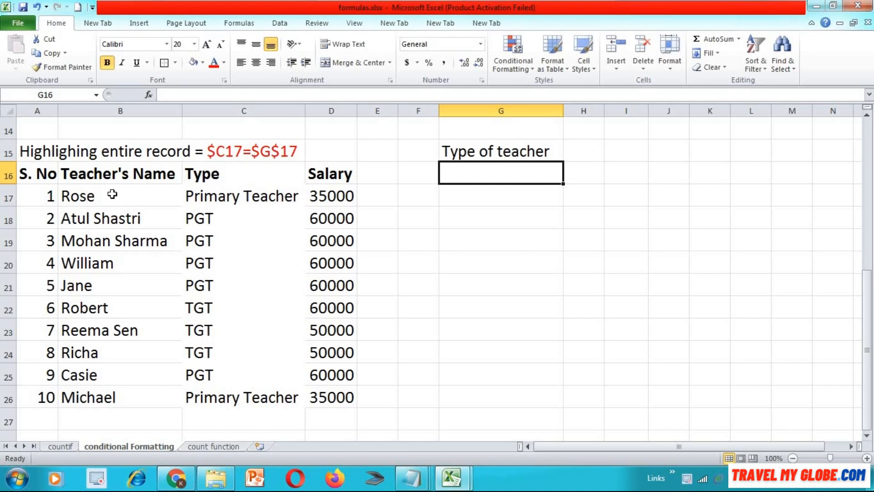
- Start a formula-based conditional formatting rule for the second table's name, type and salary records in B17:D26
click(98, 189)
key(shift+Down)
key(shift+Down)
key(shift+Down)
key(shift+Down)
key(shift+Down)
key(shift+Down)
key(shift+Down)
key(shift+Down)
key(shift+Down)
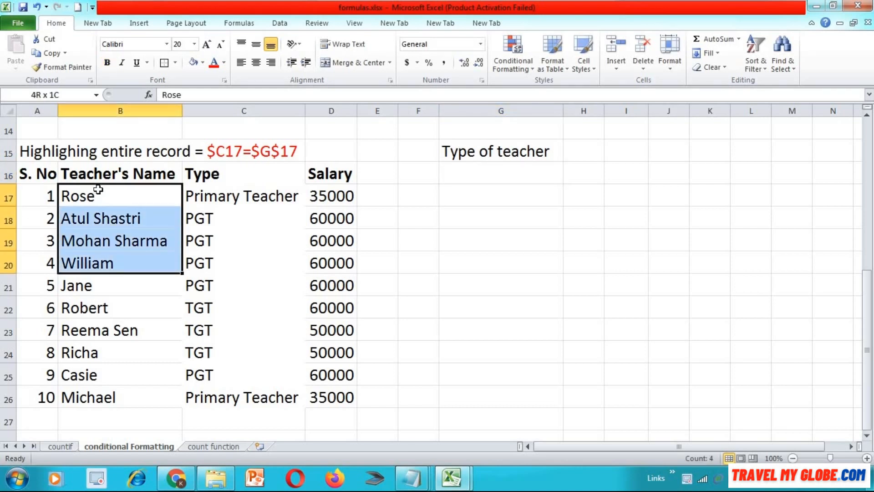
key(shift+Right)
key(shift+Right)
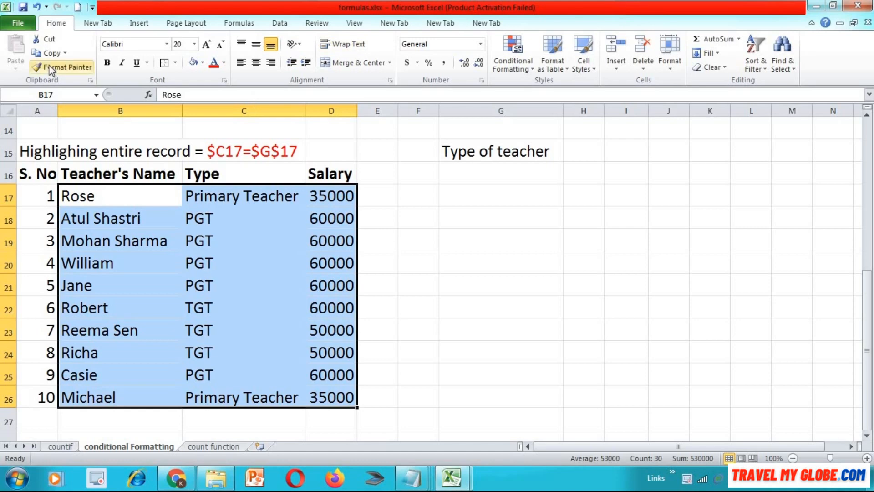
click(514, 61)
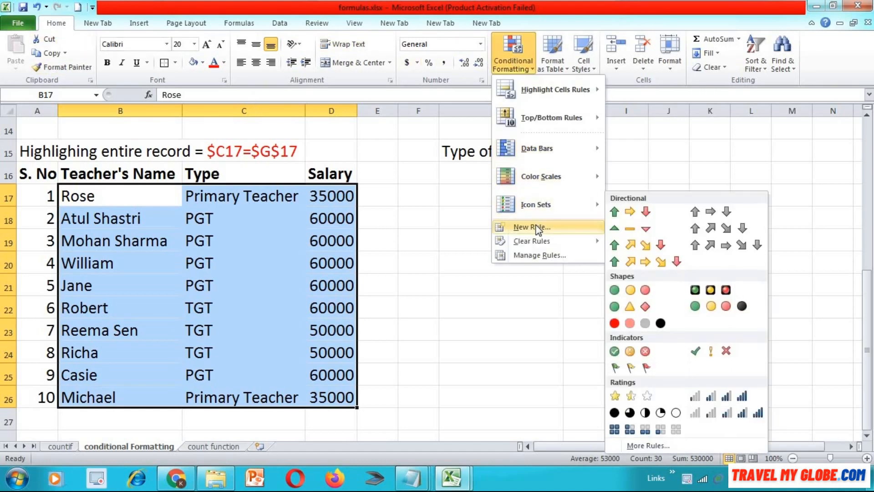
click(537, 228)
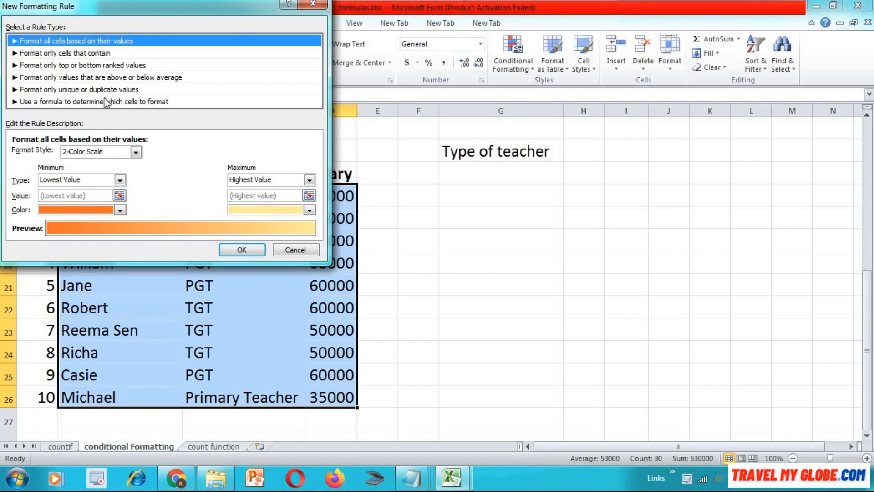
click(143, 106)
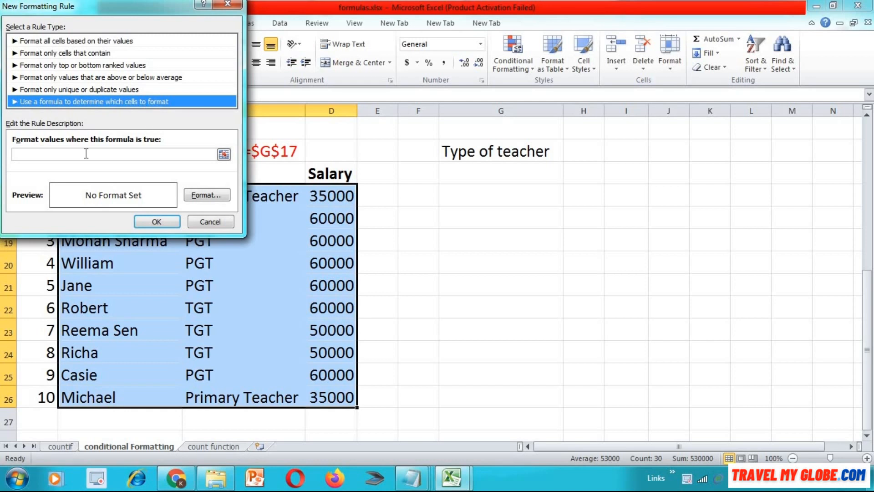
click(223, 154)
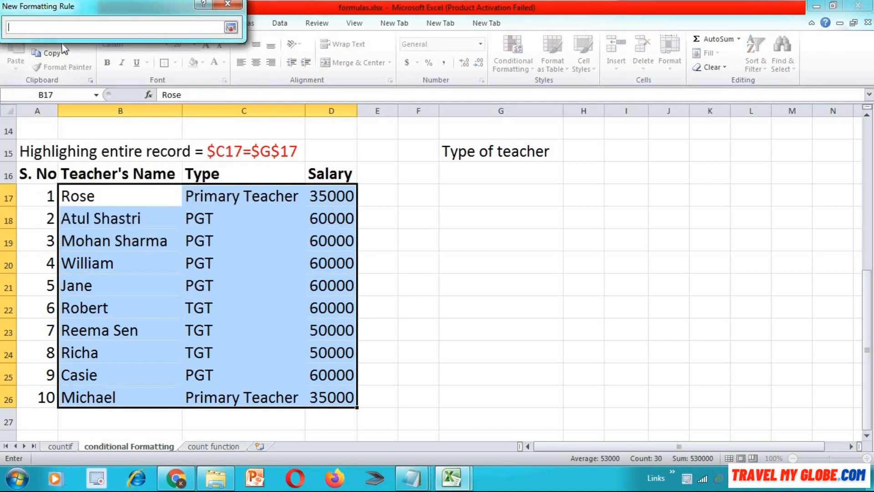
click(214, 196)
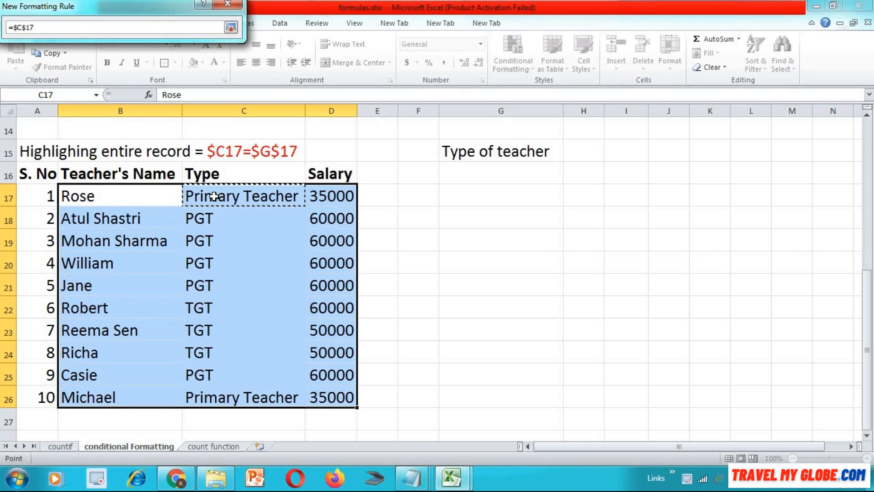
key(F4)
key(F4)
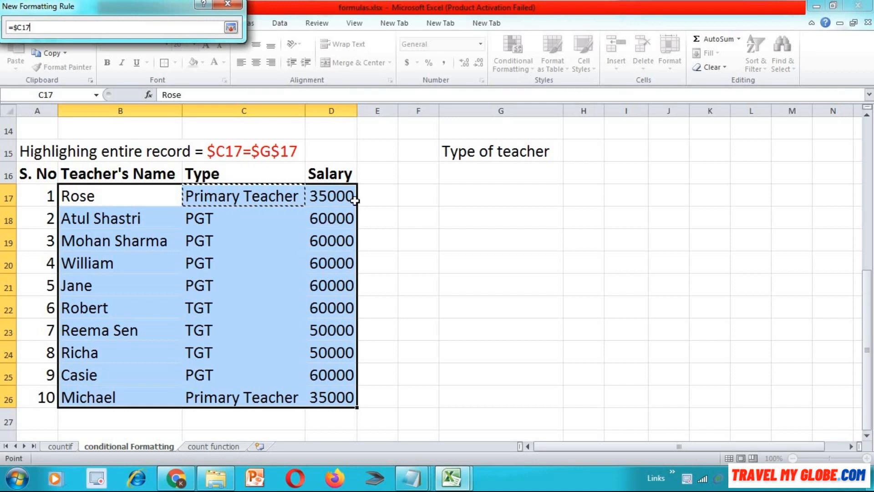
click(474, 176)
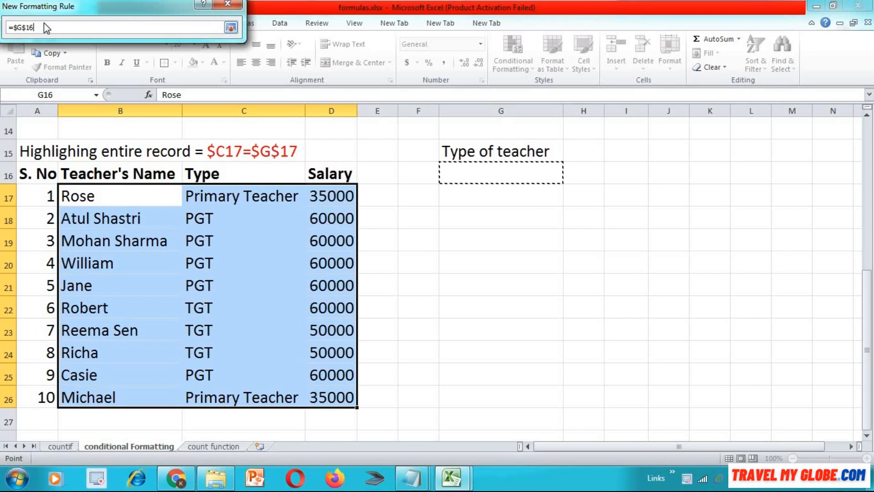
key(BackSpace)
key(BackSpace)
key(BackSpace)
key(BackSpace)
key(BackSpace)
key(BackSpace)
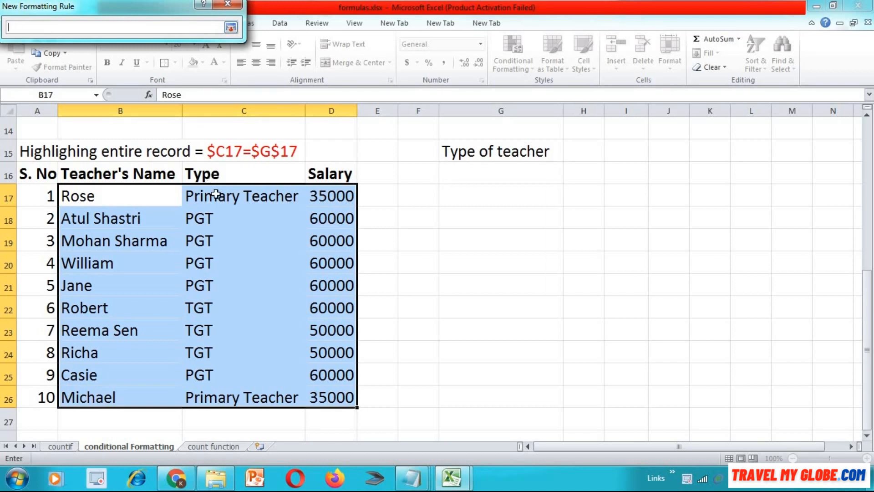
- Enter =$C17=$G$16 as the rule's formula, comparing the first record's Type cell with the criterion cell
text(=)
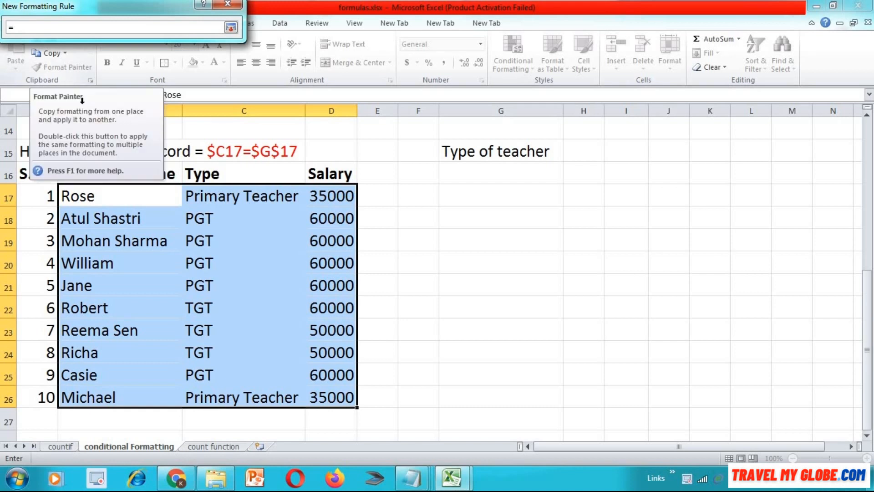
click(234, 201)
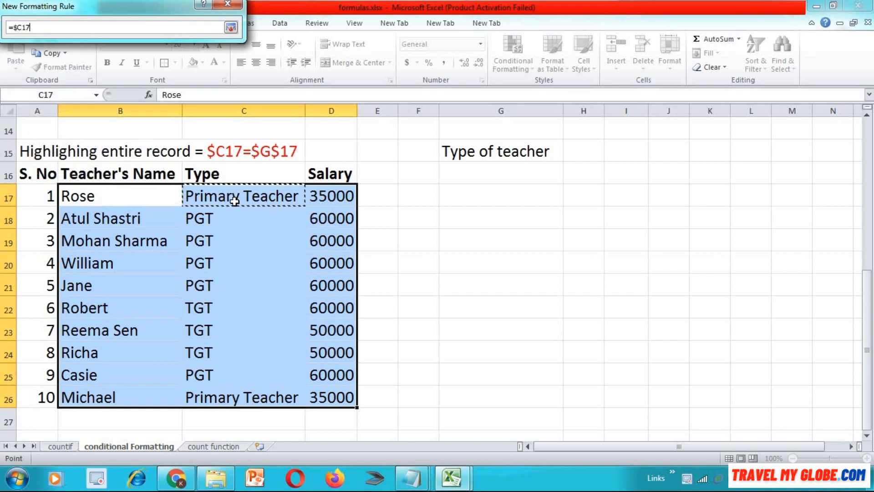
click(234, 209)
key(BackSpace)
click(241, 197)
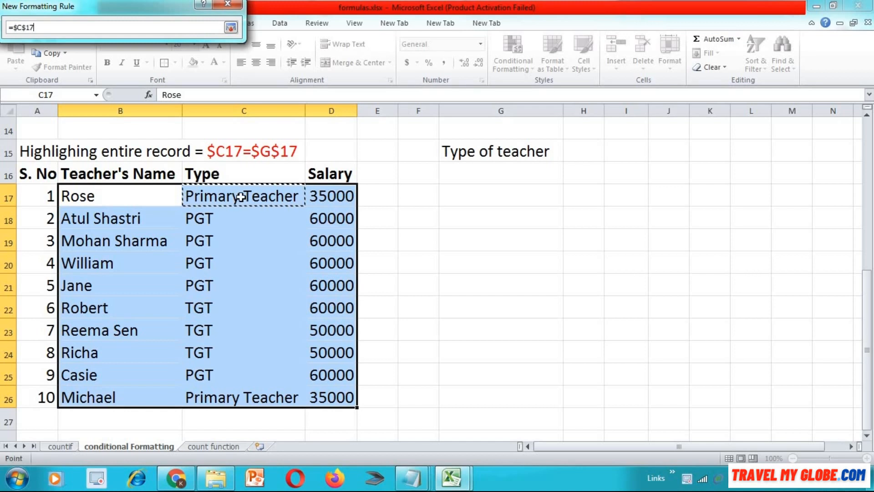
key(F4)
key(F4)
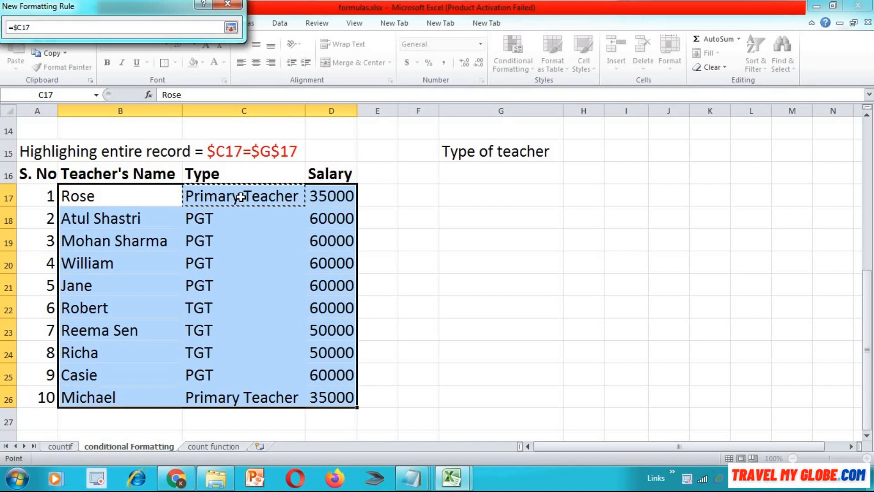
text(=)
click(504, 176)
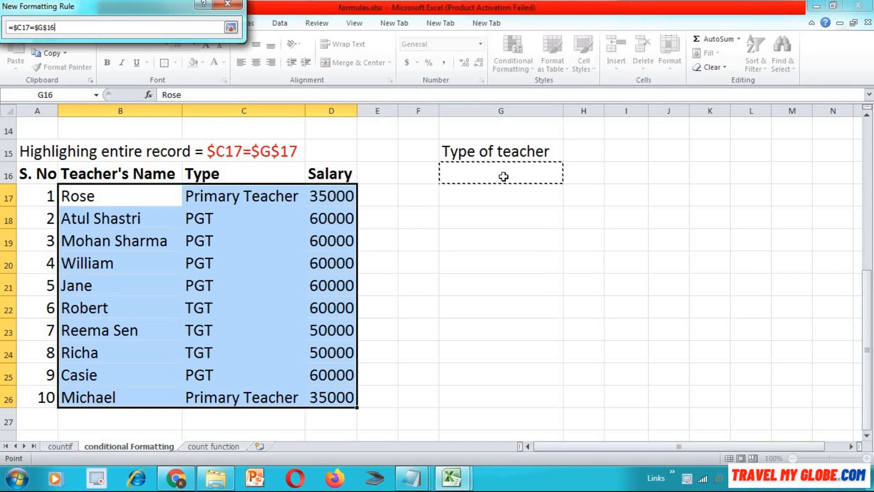
key(Return)
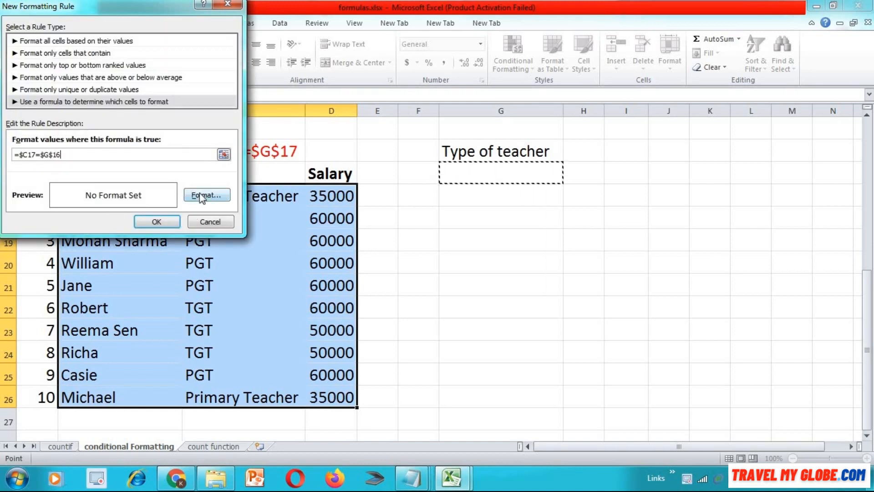
- Give the rule a teal blue background fill and apply it to the selected records
click(209, 199)
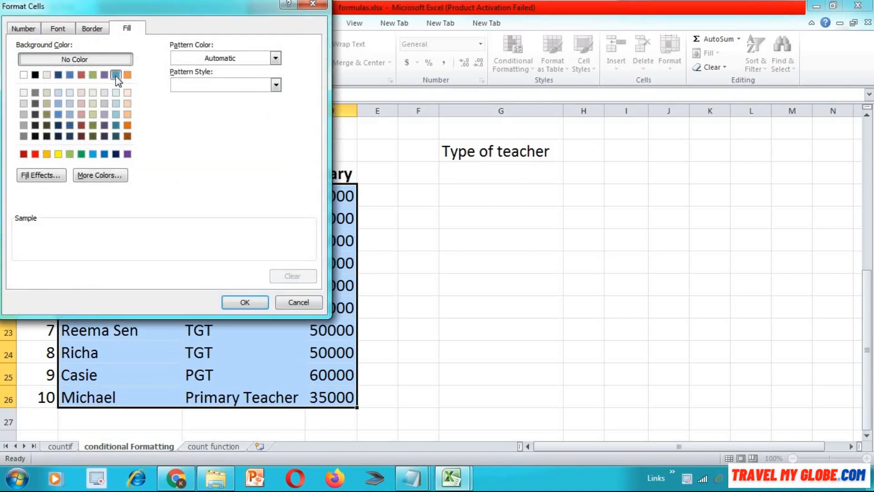
click(116, 75)
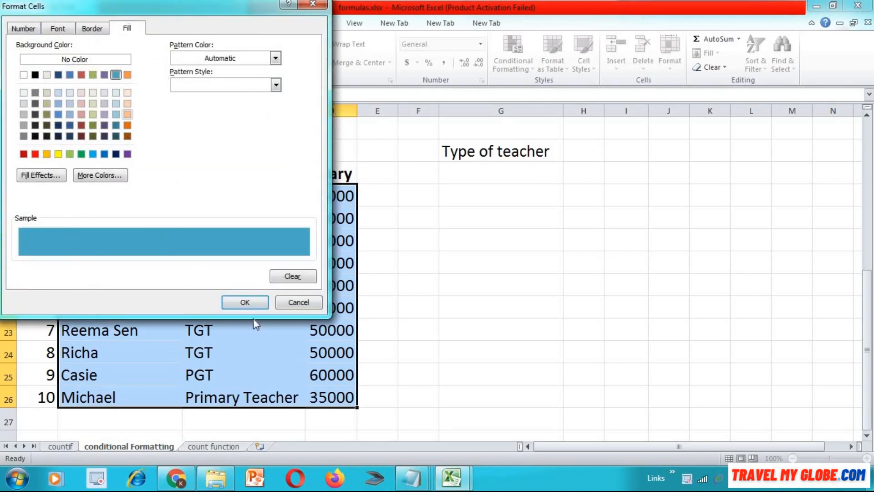
click(253, 302)
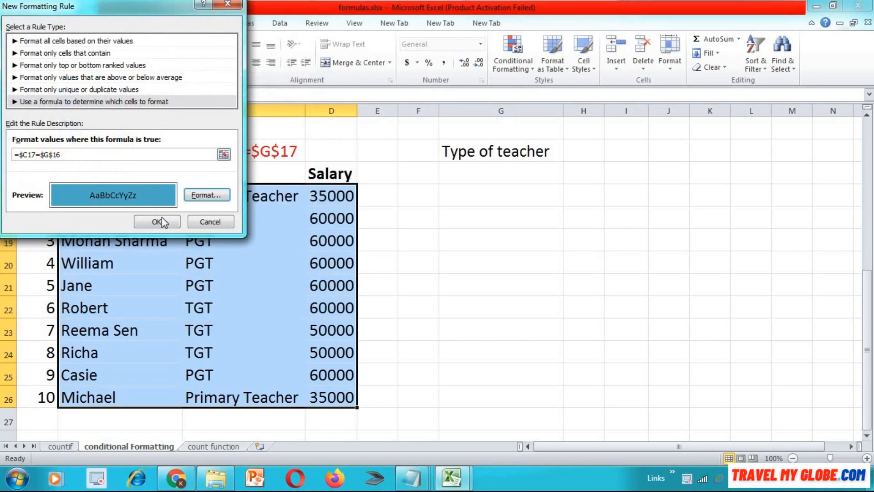
click(159, 222)
- Set the Type of teacher criterion in cell G16 to "Primary Teacher"
click(483, 173)
key(ctrl+b)
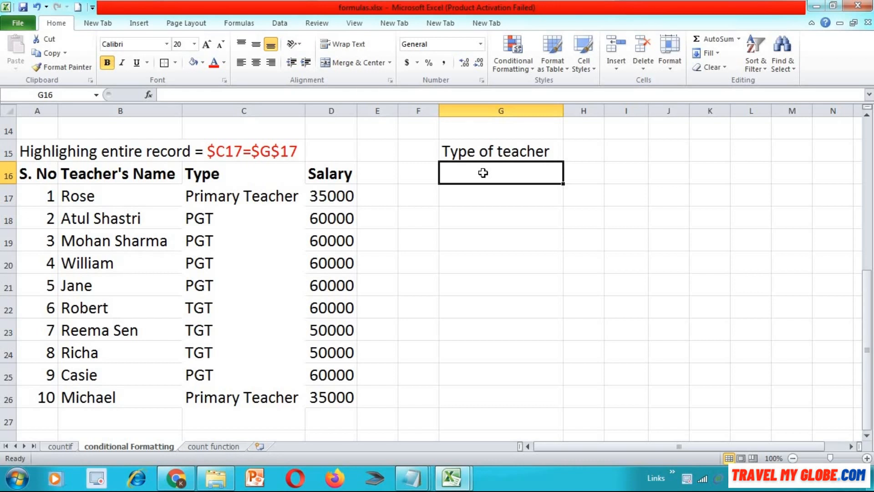
text(Primary Tea)
text(cerr)
key(BackSpace)
key(BackSpace)
key(BackSpace)
text(her)
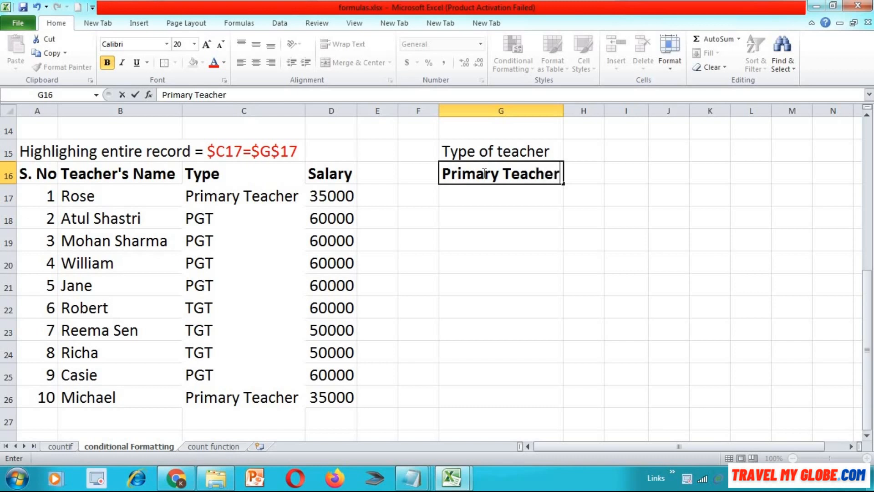
key(Return)
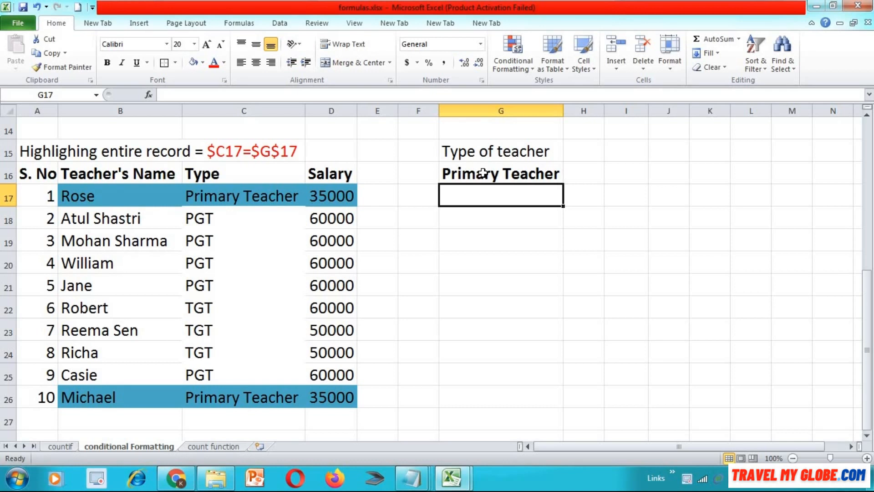
- Replace the Type of teacher criterion in cell G16 with "TGT"
click(483, 174)
key(BackSpace)
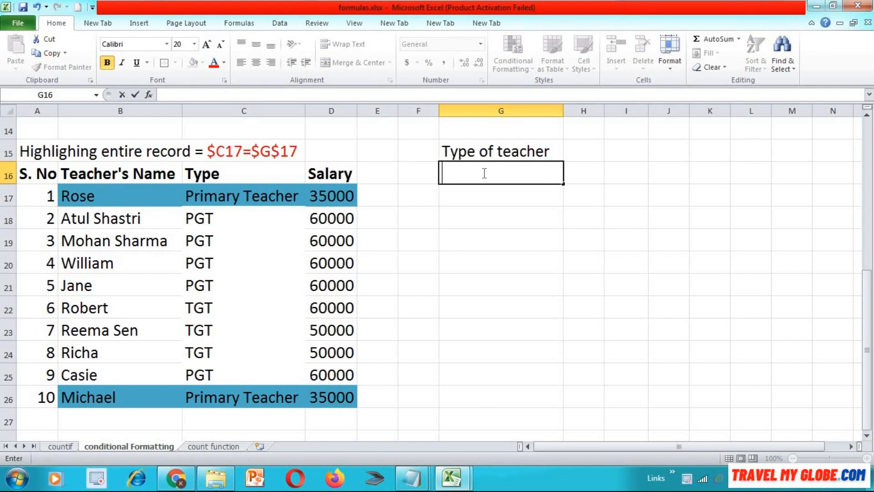
text(TGT)
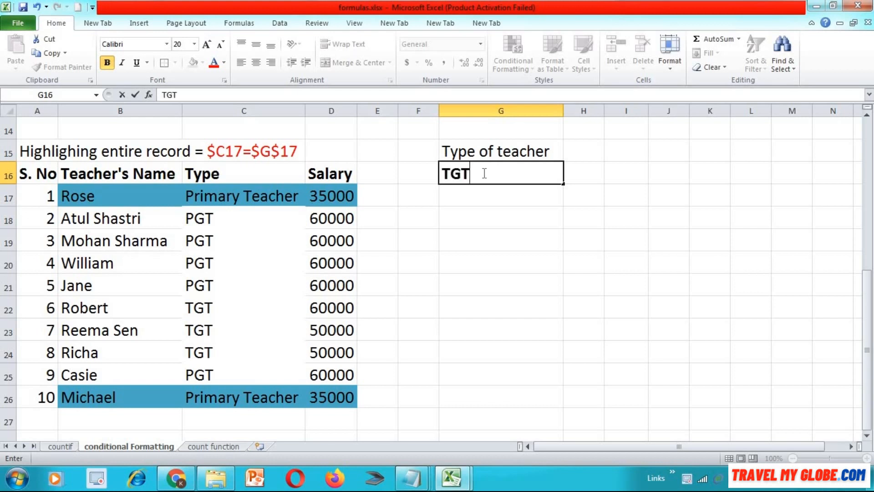
key(Return)
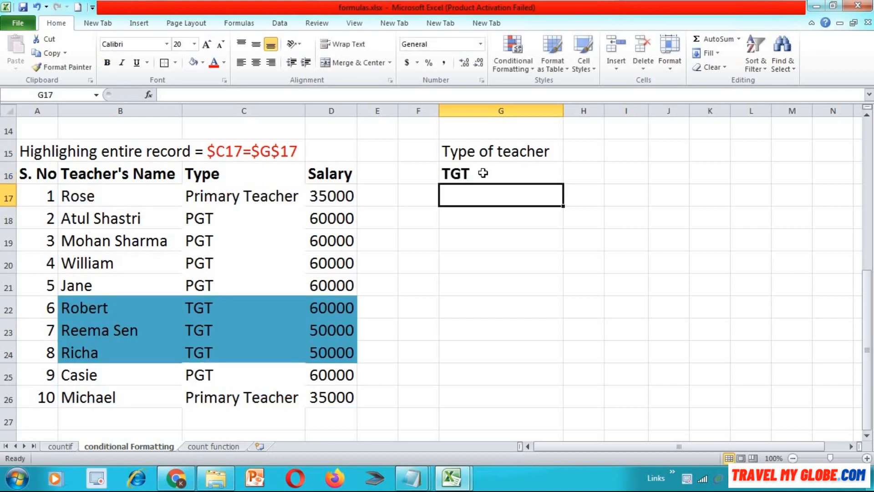